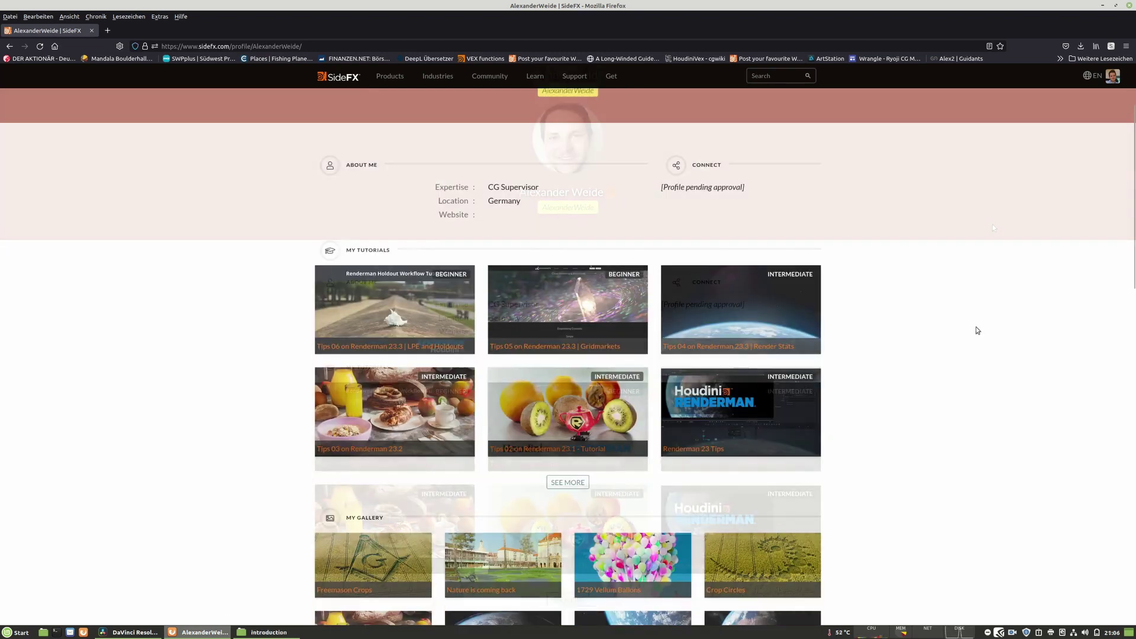
# - View the Crop Circles gallery entry and its enlarged image, then return to the gallery
pyautogui.scroll(-5, 977, 330)
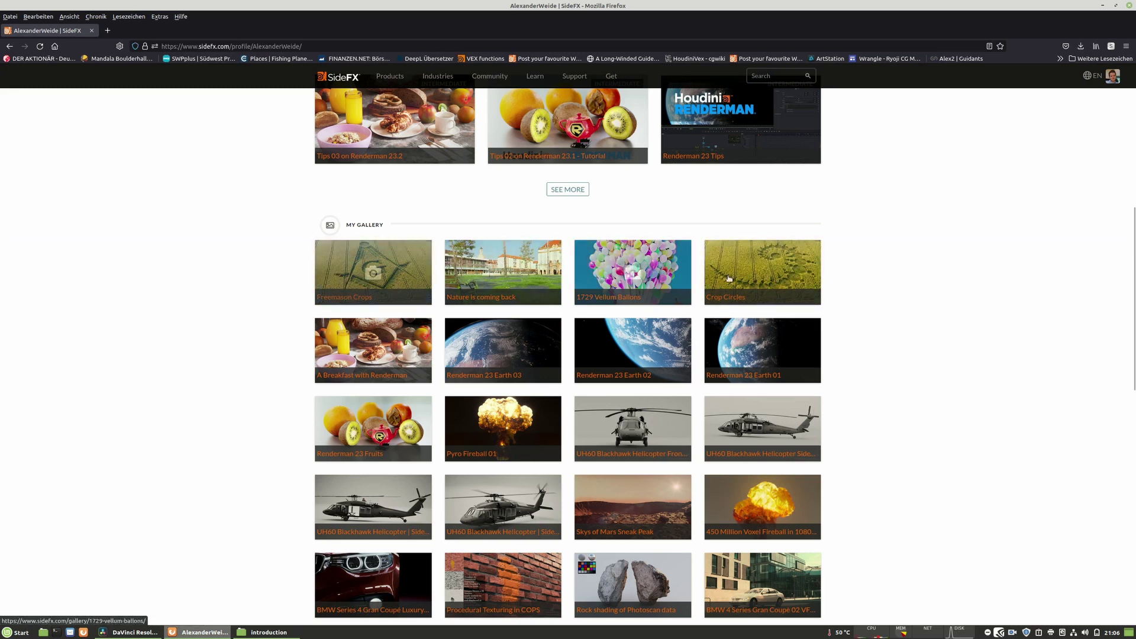
pyautogui.click(750, 273)
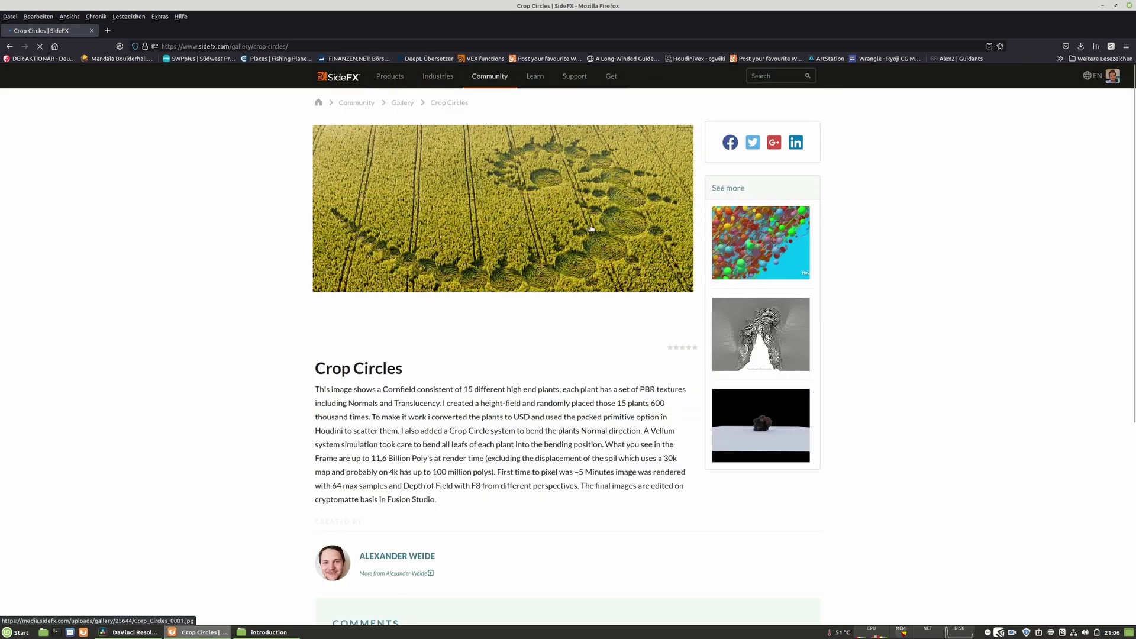
pyautogui.scroll(-2, 526, 233)
pyautogui.scroll(2, 525, 232)
pyautogui.click(524, 230)
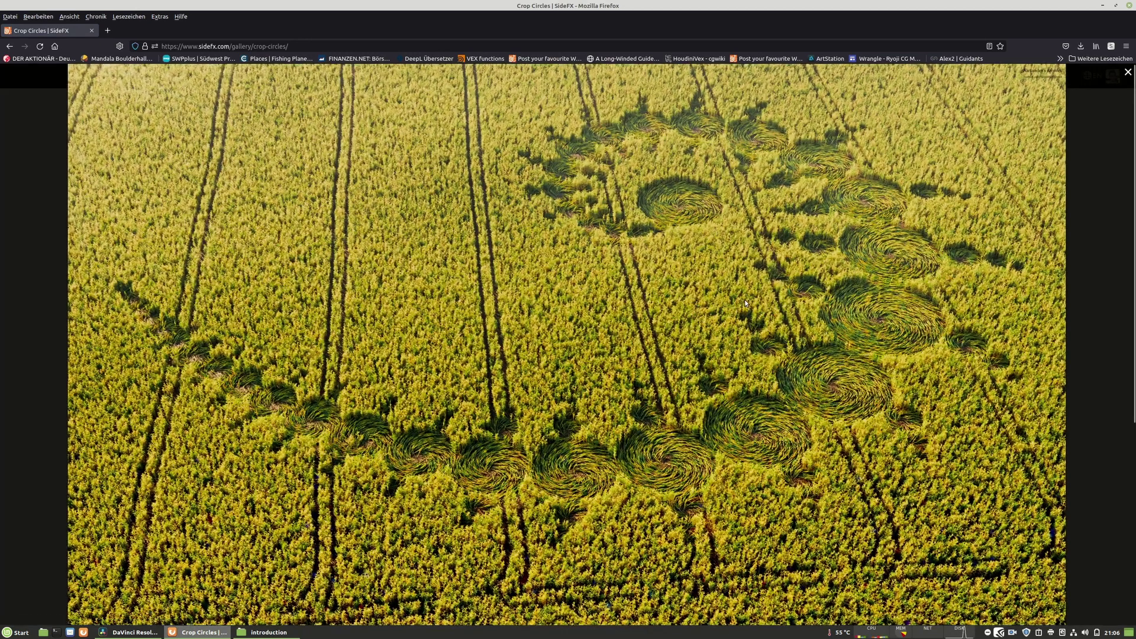
pyautogui.click(1126, 73)
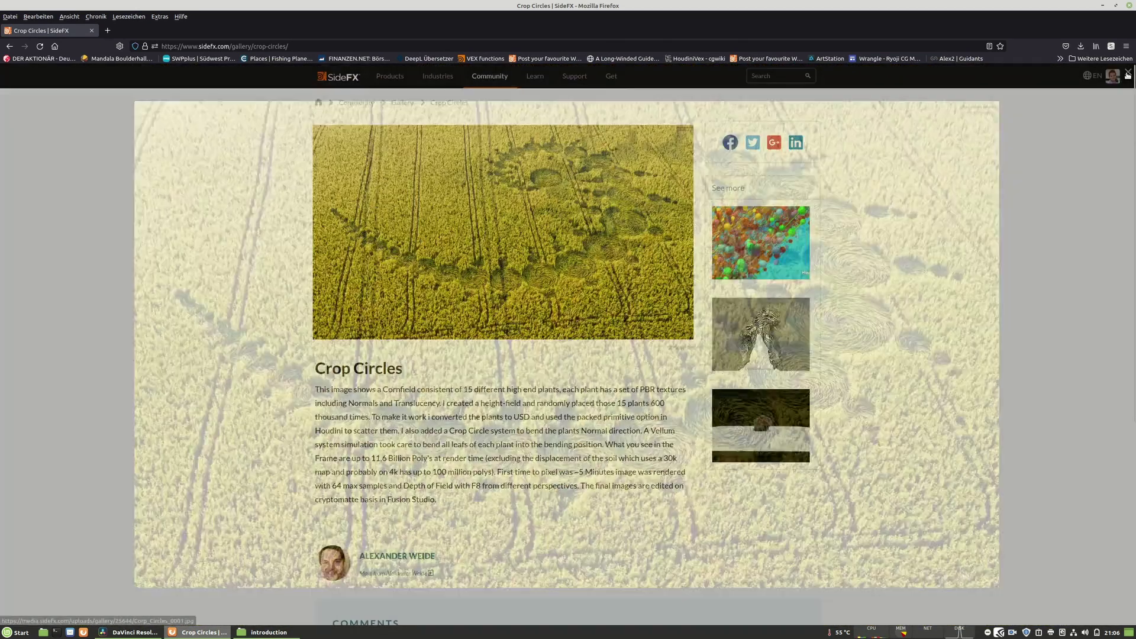
pyautogui.click(9, 46)
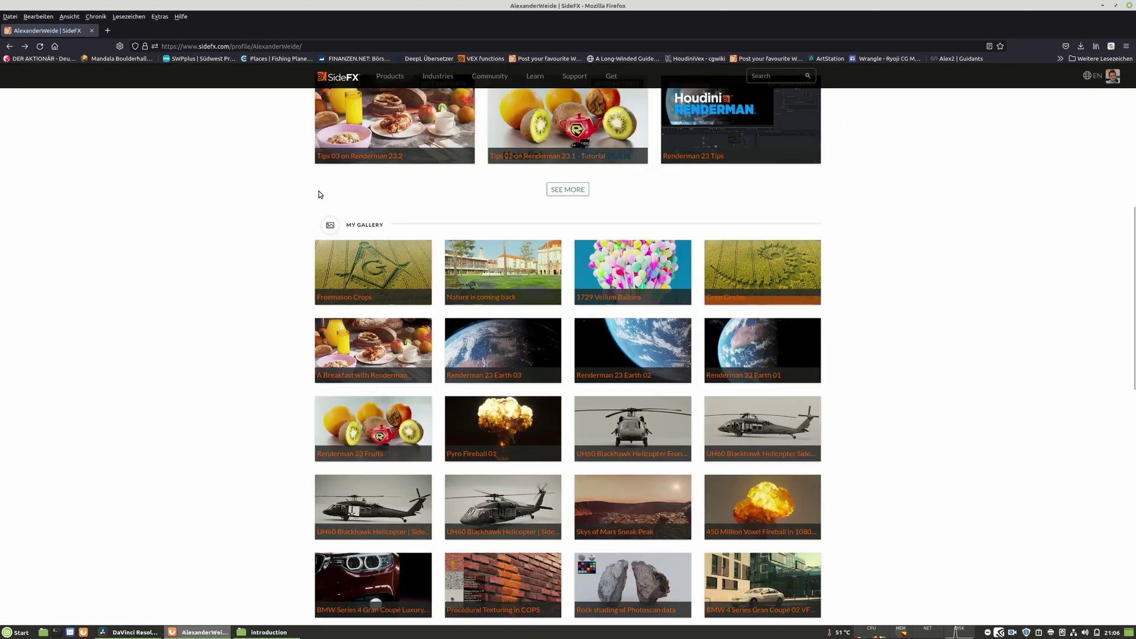
# - Browse the Freemason Crops entry, then view the Renderman 23 Fruits render enlarged
pyautogui.click(414, 266)
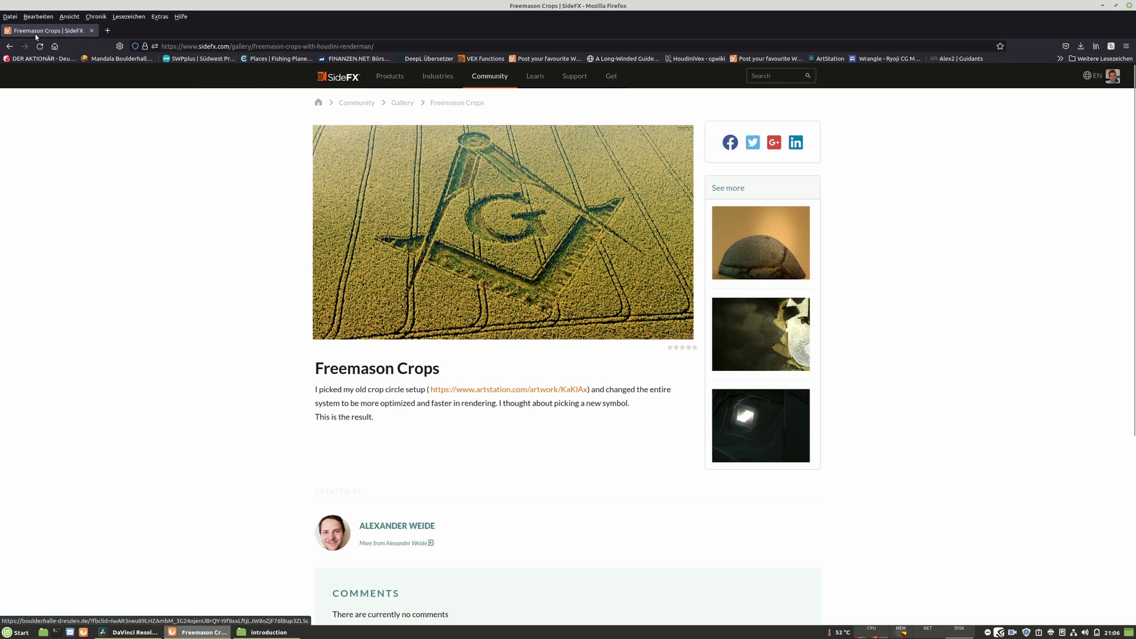
pyautogui.click(9, 46)
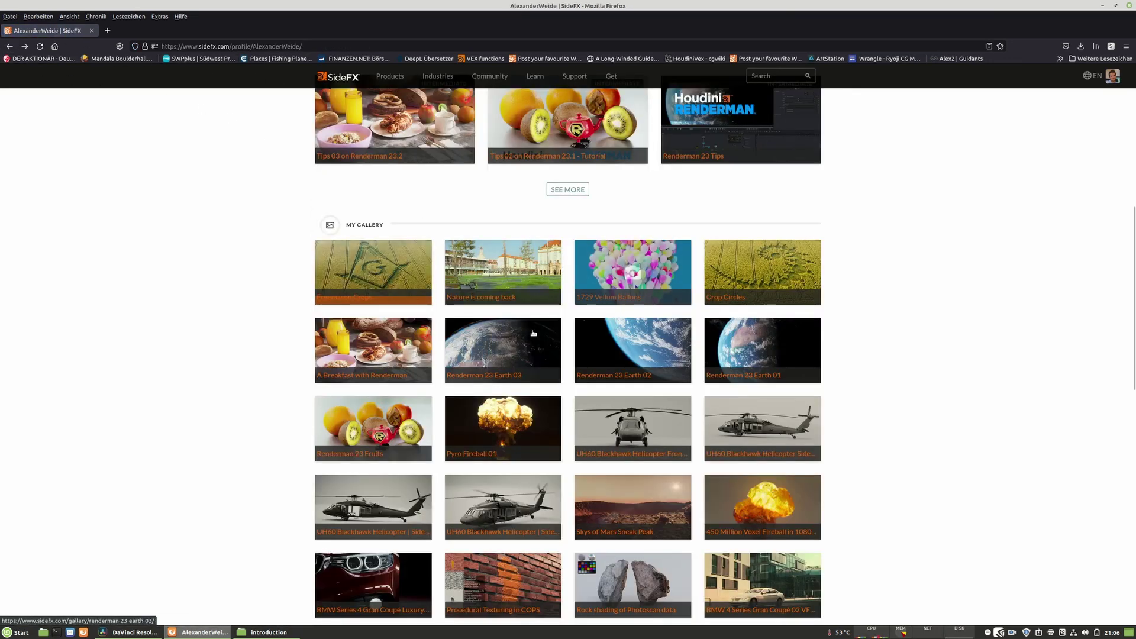
pyautogui.click(384, 414)
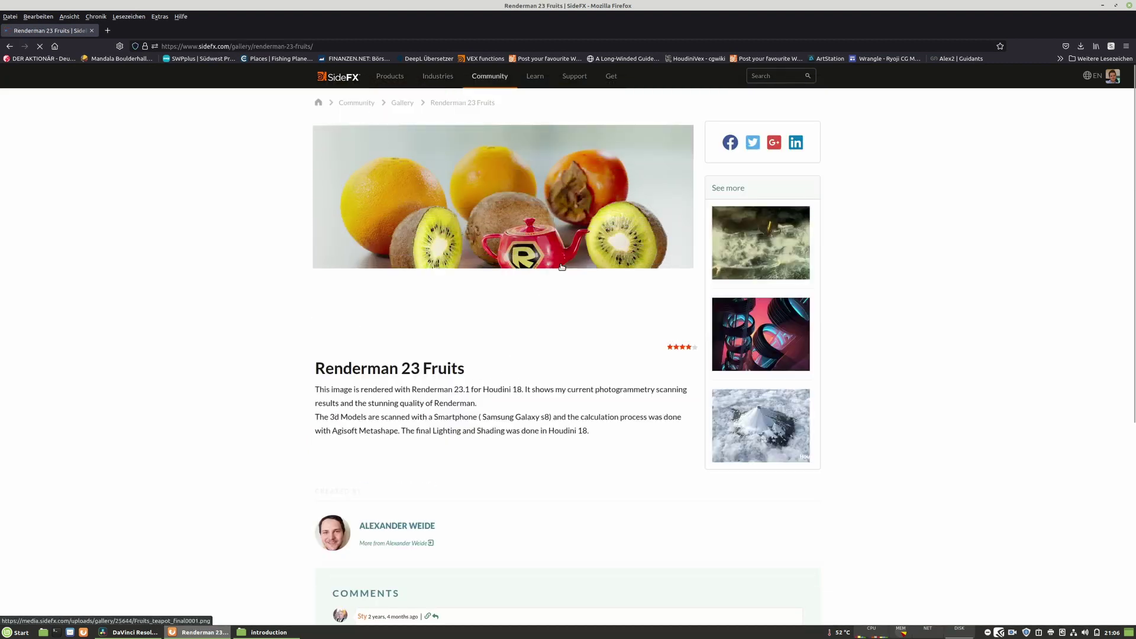
pyautogui.click(558, 260)
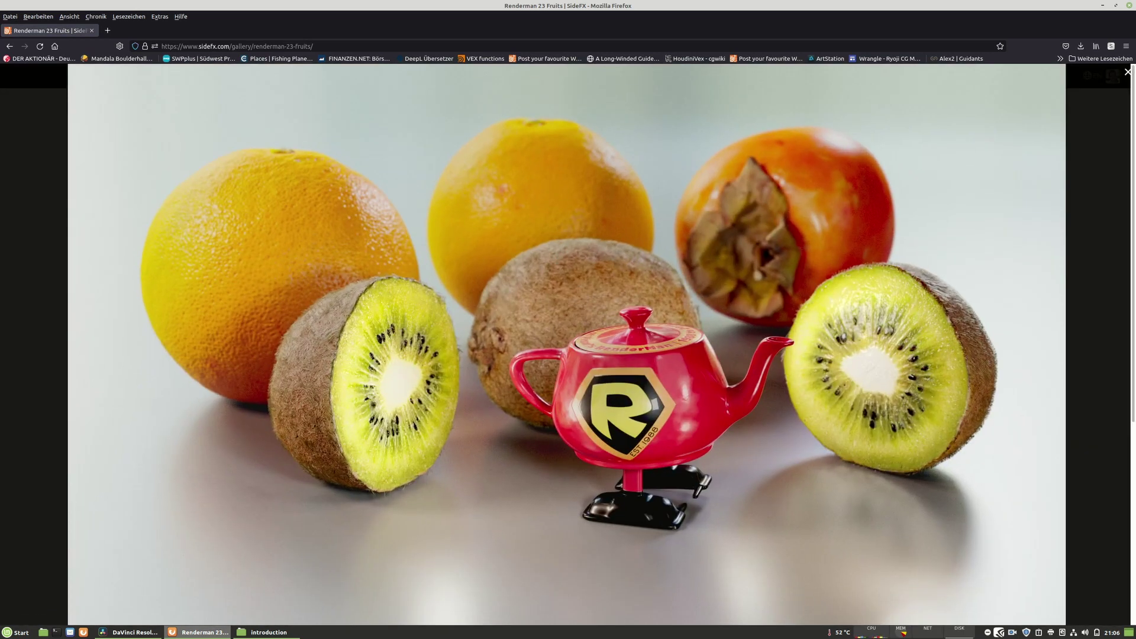
pyautogui.click(1127, 72)
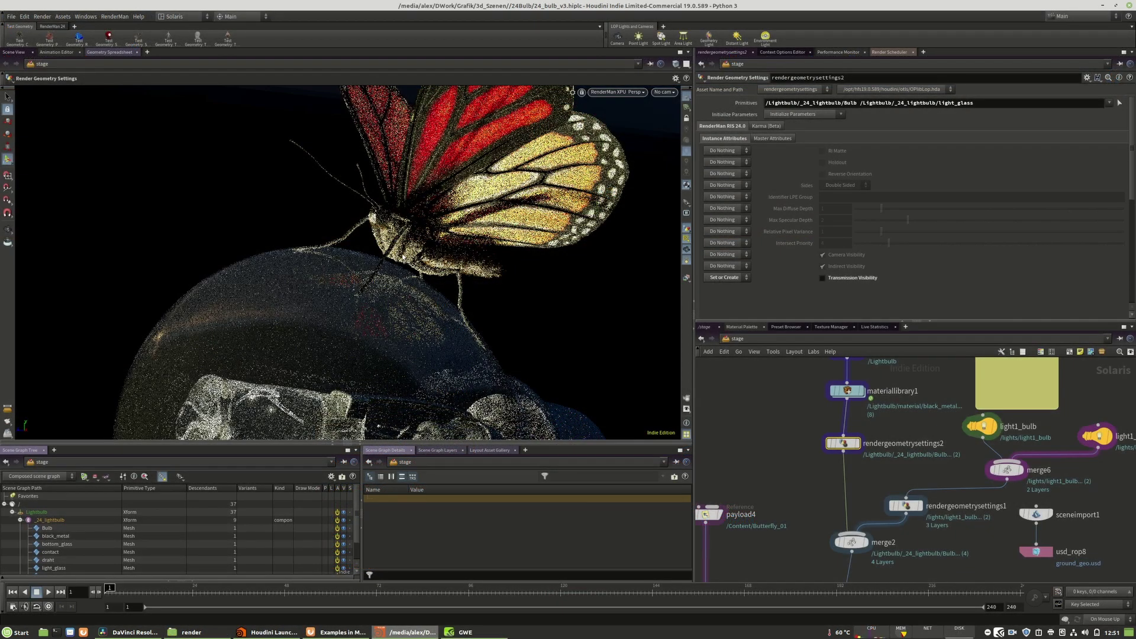
# - Tumble and zoom the RenderMan viewport closer around the butterfly on the light bulb
pyautogui.moveTo(406, 256); pyautogui.dragTo(414, 252)
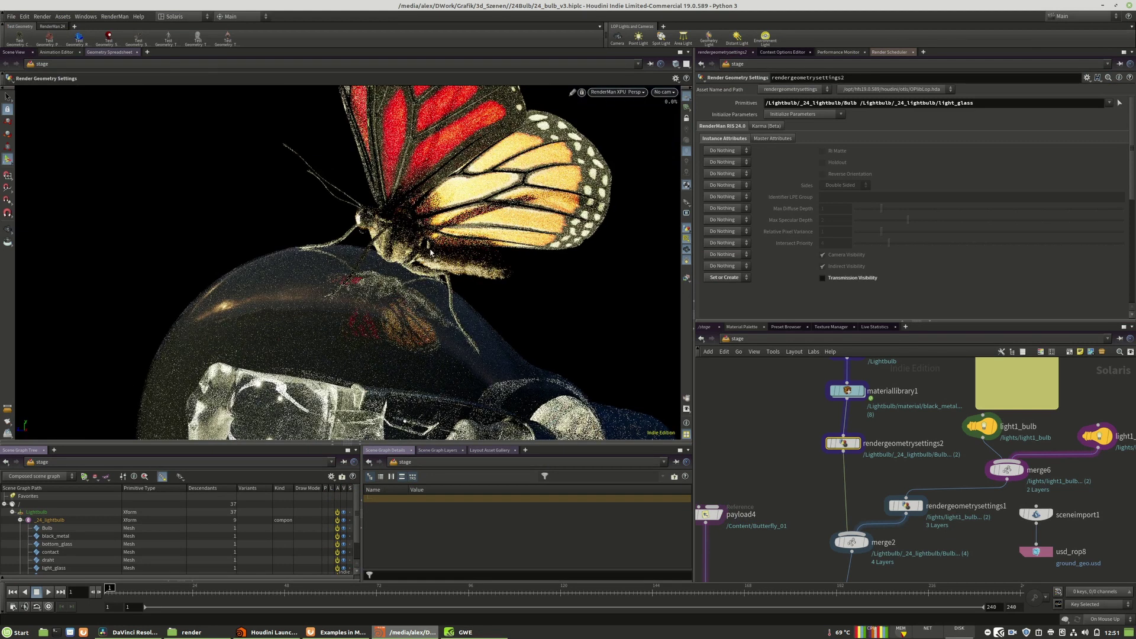
pyautogui.press('Escape')
pyautogui.moveTo(355, 255); pyautogui.dragTo(349, 256)
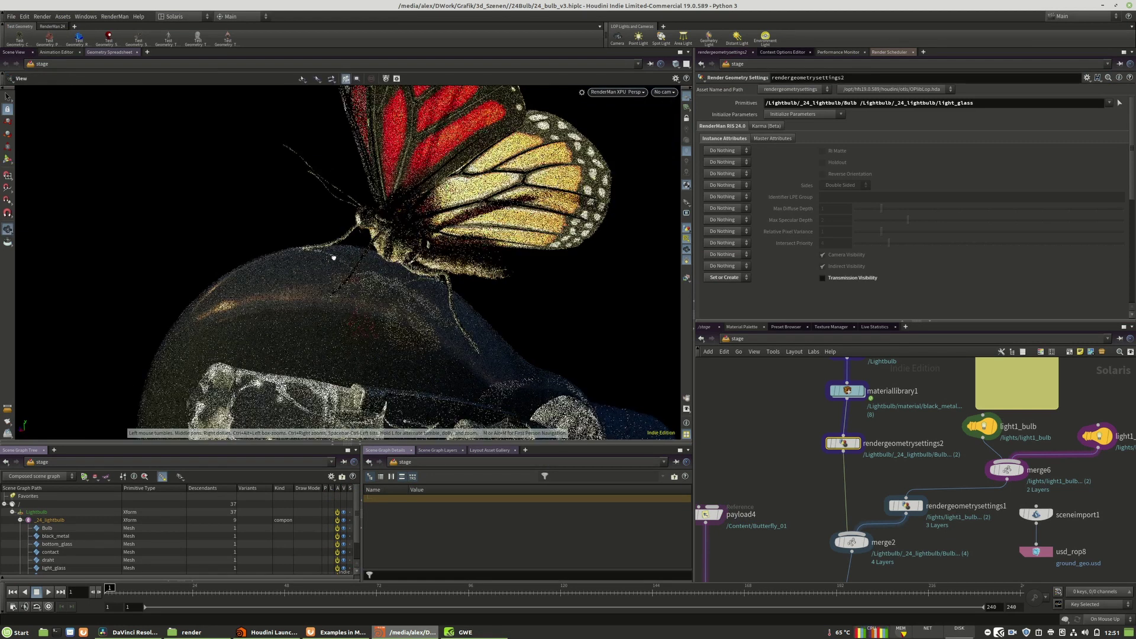
pyautogui.scroll(2, 316, 265)
pyautogui.press('Return')
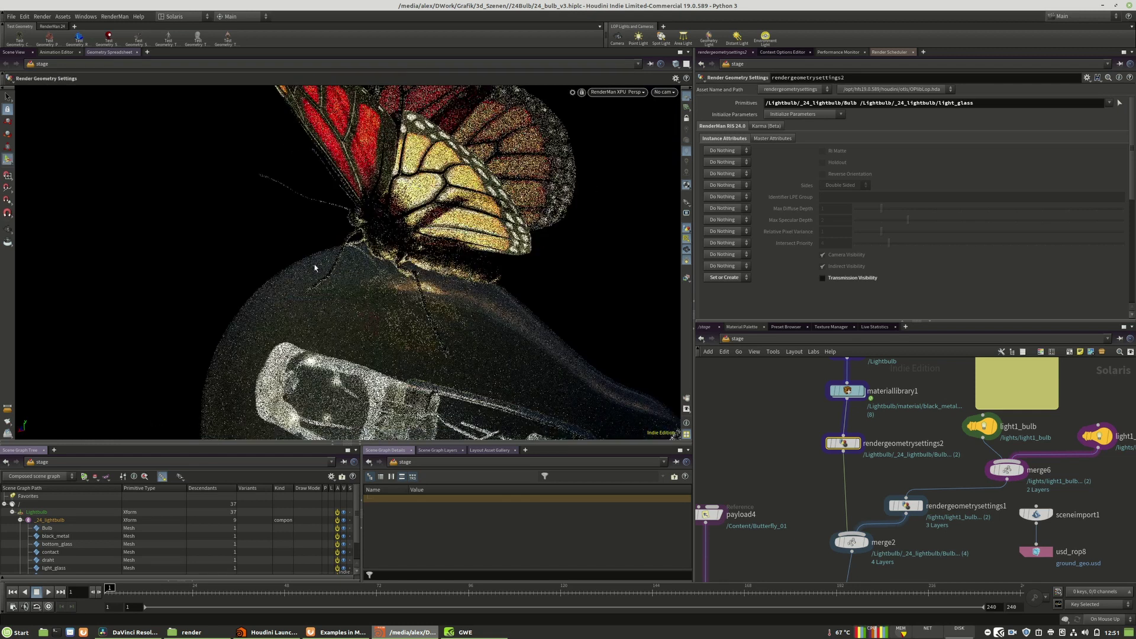
pyautogui.keyDown('alt'); pyautogui.moveTo(315, 268); pyautogui.dragTo(331, 264); pyautogui.keyUp('alt')
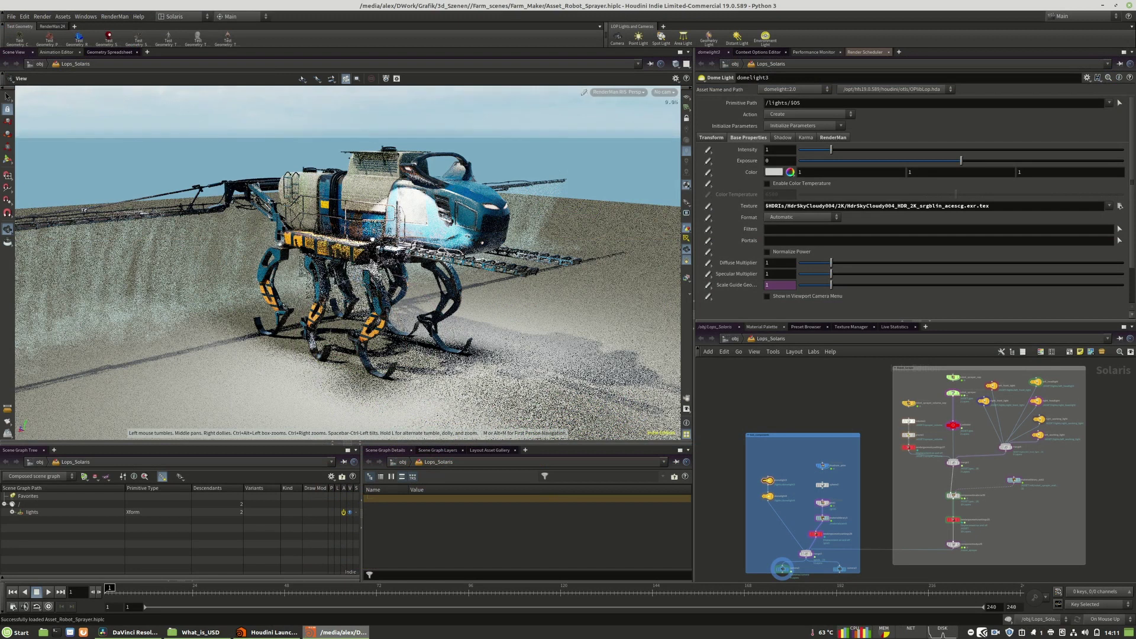
# - Rotate the dome light so shadows shift across the robot sprayer and ground
pyautogui.press('Return')
pyautogui.moveTo(416, 263); pyautogui.dragTo(491, 272)
pyautogui.scroll(5, 947, 491)
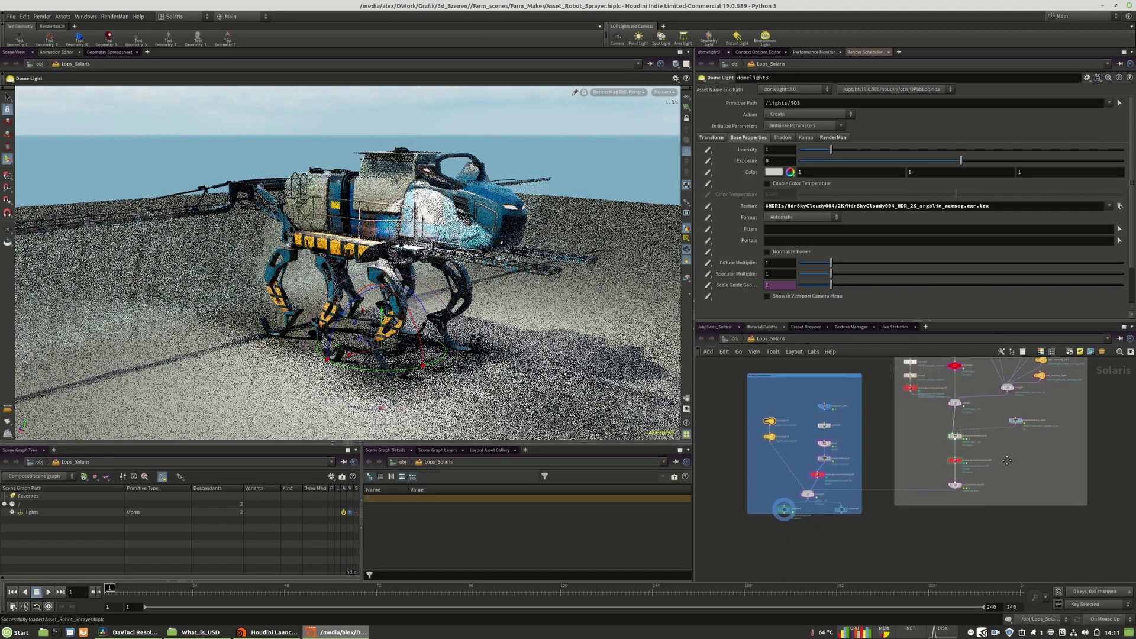
# - Select componentoutput9 and inspect robot_sprayer_mat under the mtl scope in the Scene Graph Tree
pyautogui.click(957, 488)
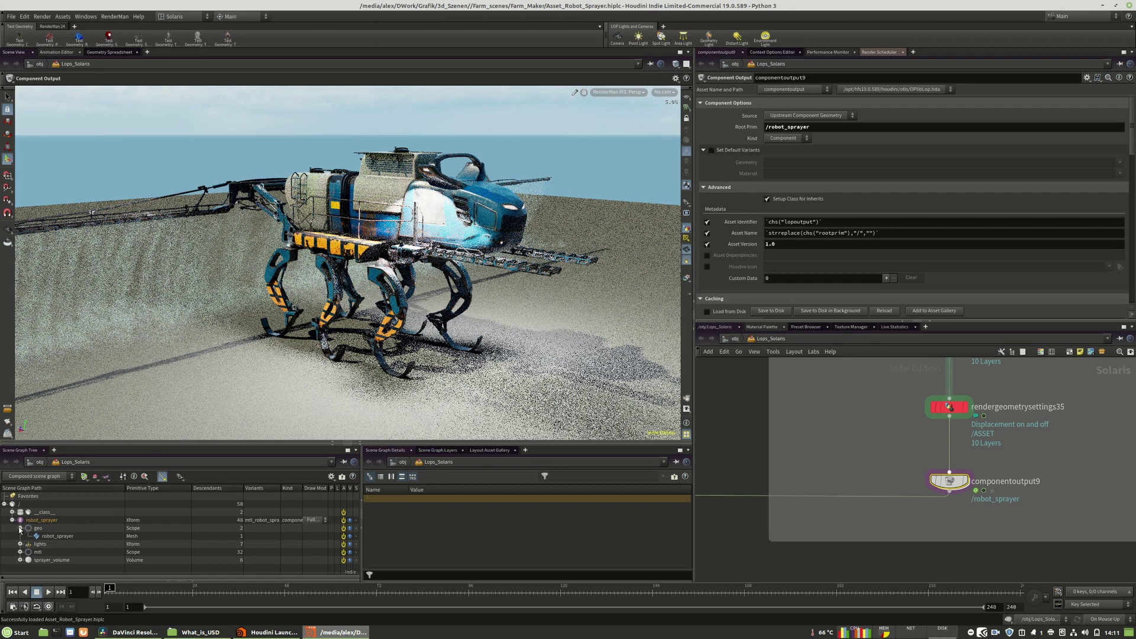
pyautogui.click(20, 543)
pyautogui.click(69, 553)
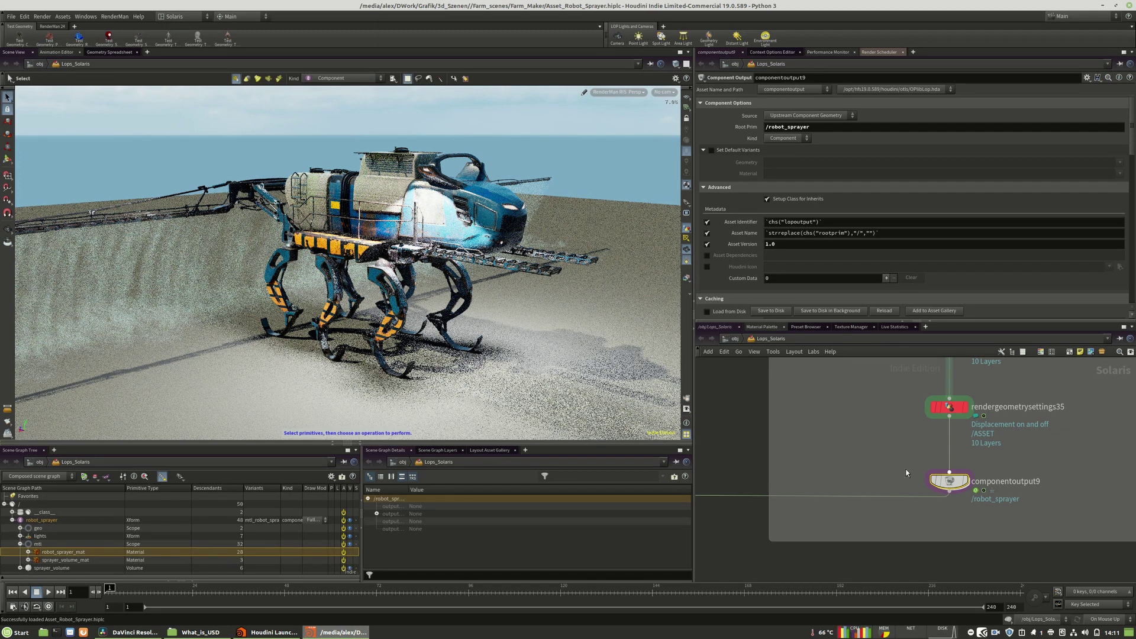
pyautogui.moveTo(915, 471); pyautogui.dragTo(874, 425, button='middle')
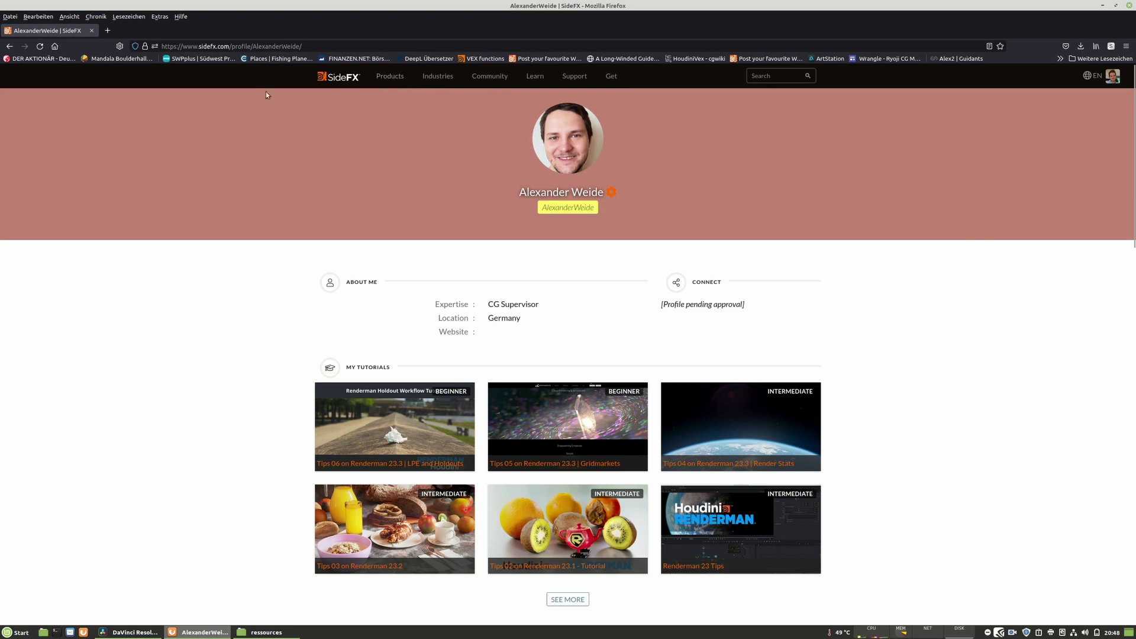
pyautogui.scroll(-1, 579, 264)
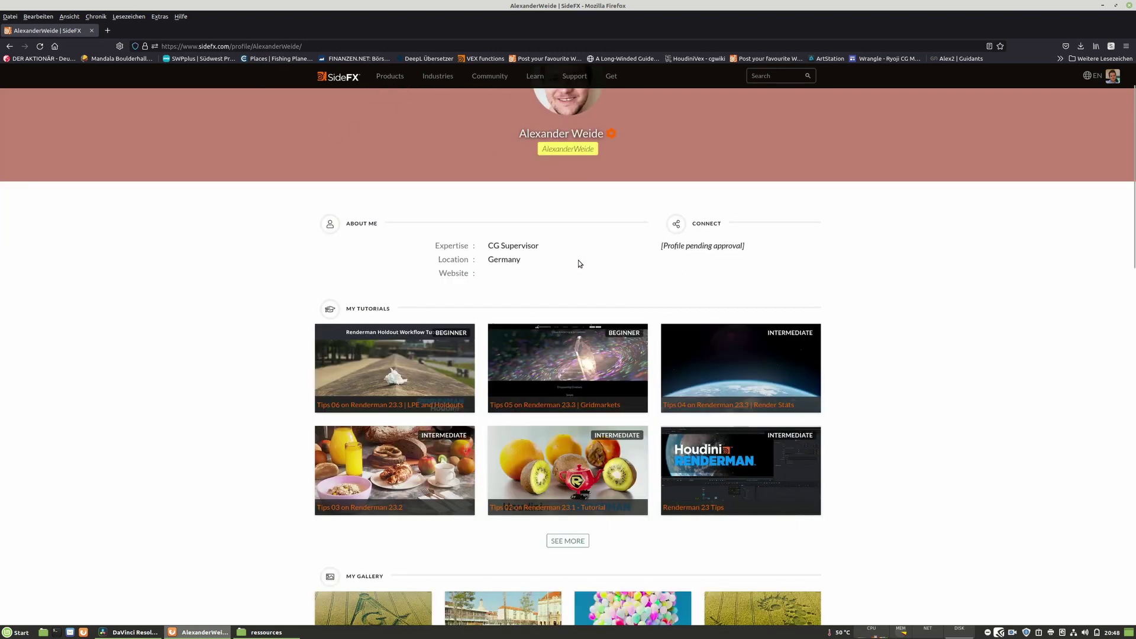
pyautogui.scroll(-5, 577, 260)
pyautogui.scroll(-2, 661, 262)
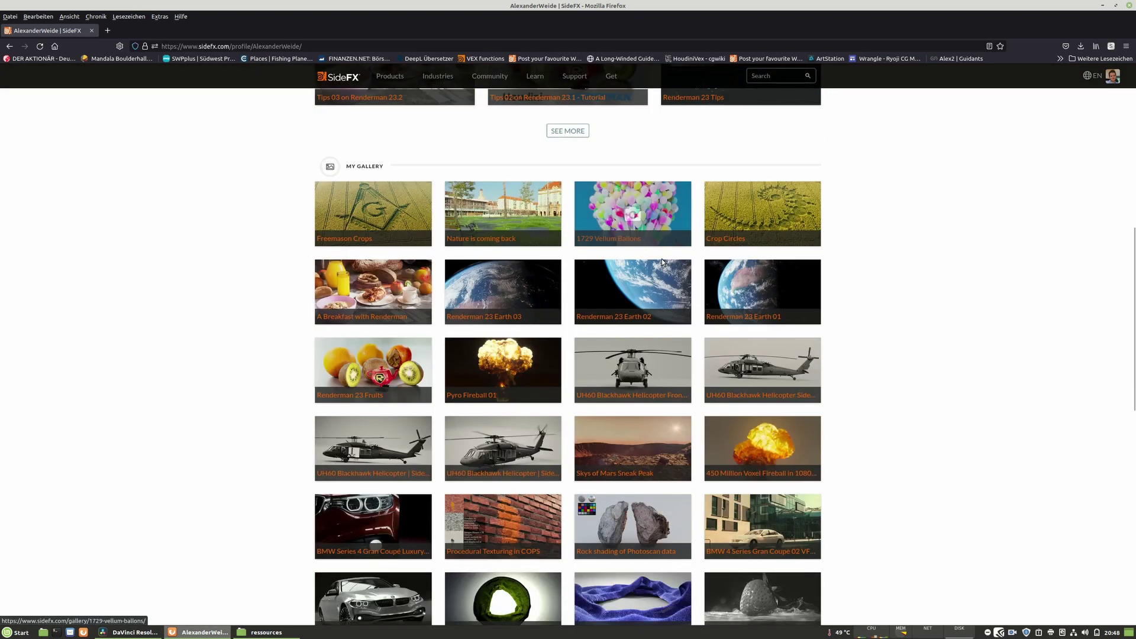
pyautogui.scroll(3, 597, 252)
pyautogui.scroll(-2, 531, 239)
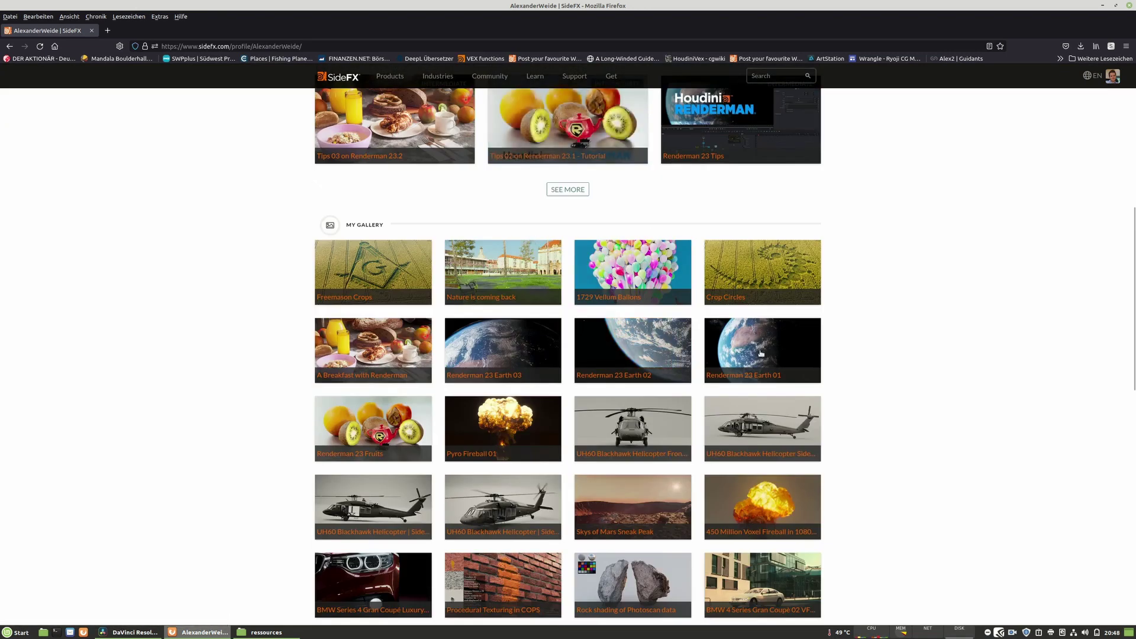
pyautogui.scroll(-2, 788, 361)
pyautogui.scroll(6, 790, 361)
pyautogui.scroll(3, 791, 360)
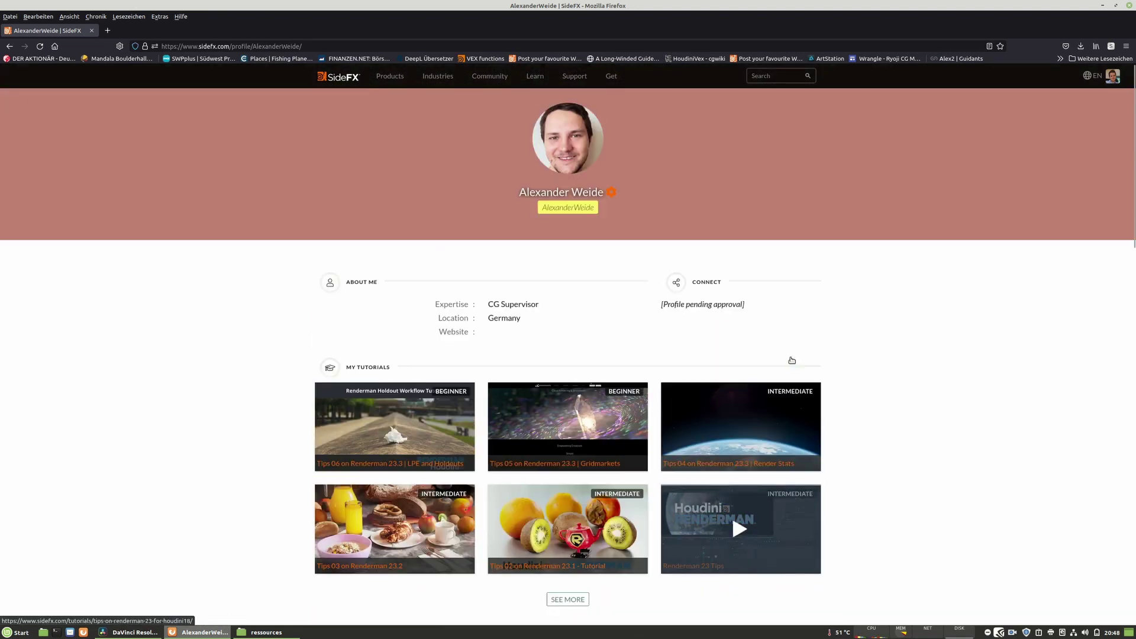